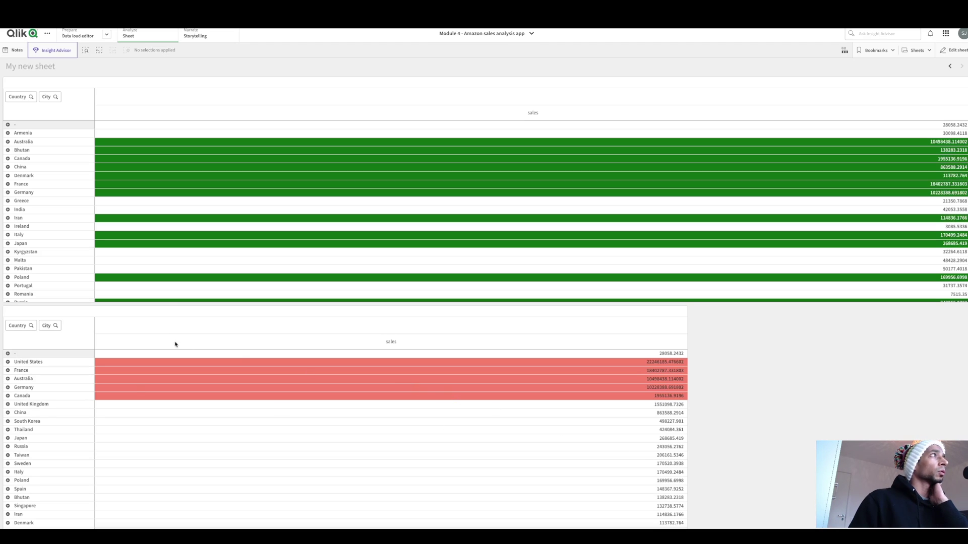
Step: Expand Australia in the upper pivot table and United States in the lower one to examine the colouring of their city rows
{"action": "left_click", "coordinate": [8, 142]}
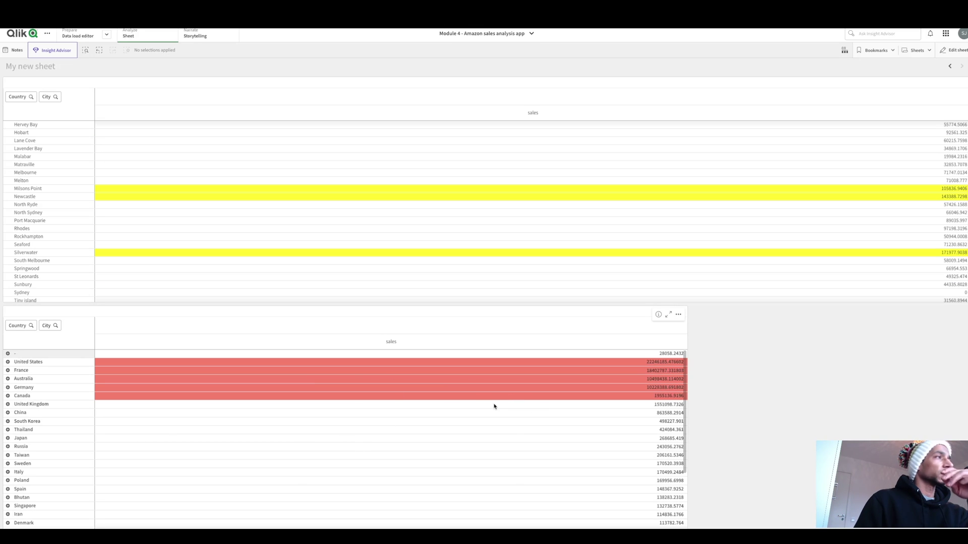
{"action": "mouse_move", "coordinate": [493, 405]}
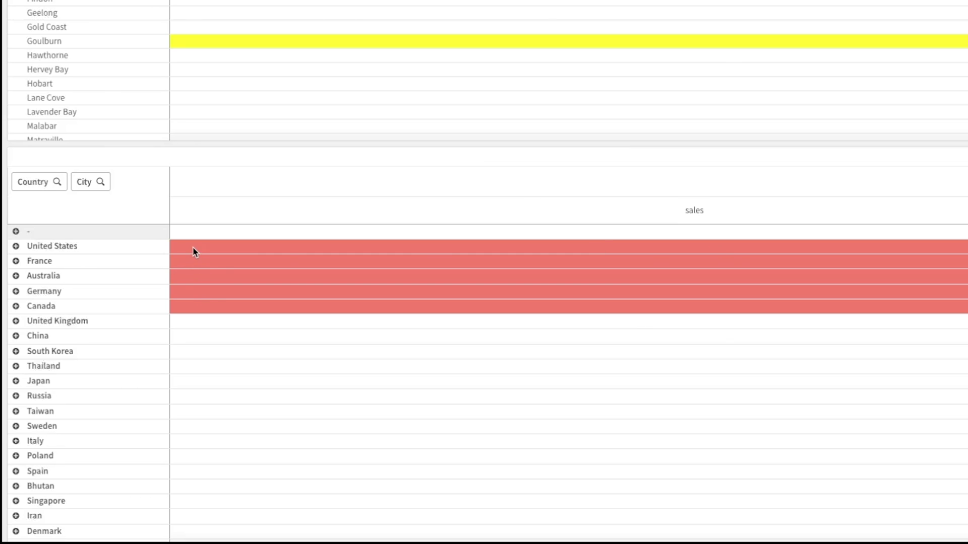
{"action": "left_click", "coordinate": [16, 246]}
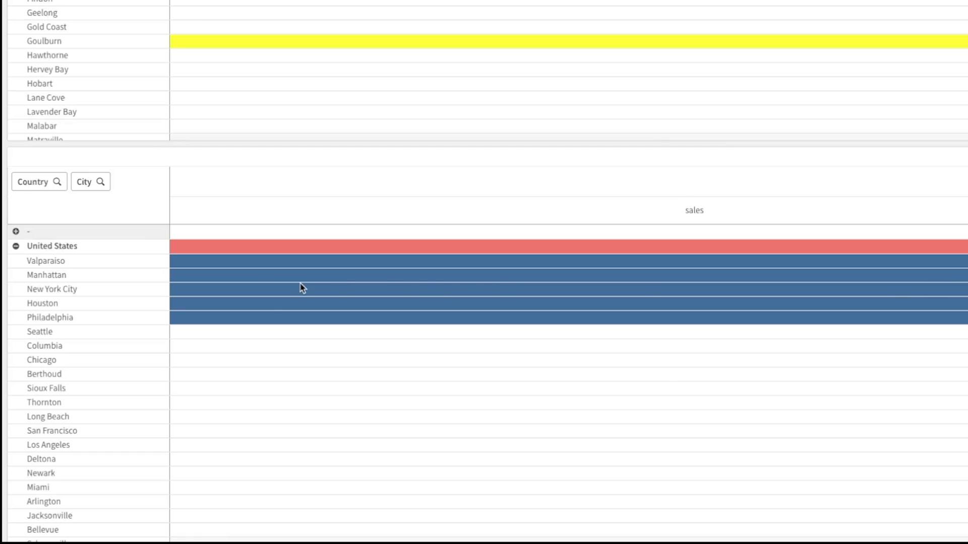
{"action": "mouse_move", "coordinate": [218, 310]}
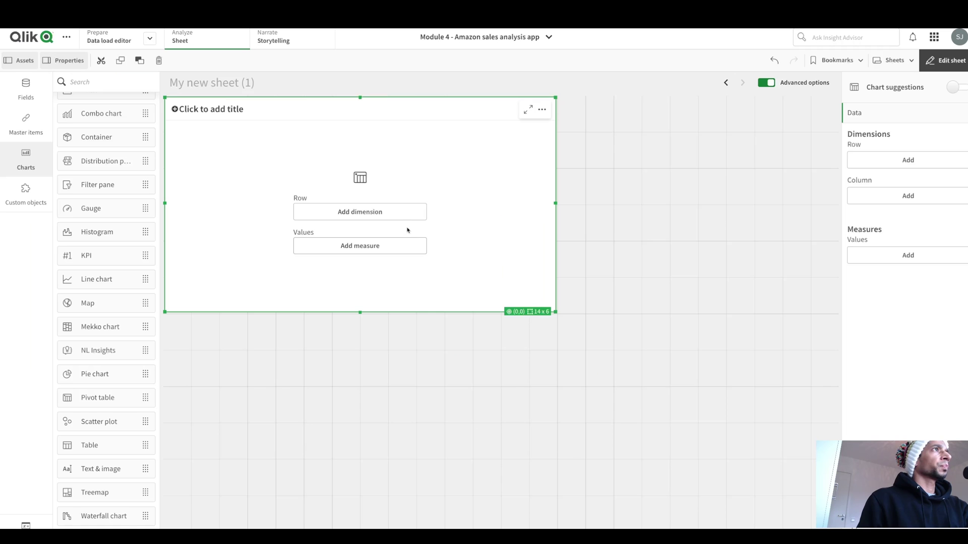
Step: Add Country and City as row dimensions of the empty pivot table
{"action": "left_click", "coordinate": [368, 237]}
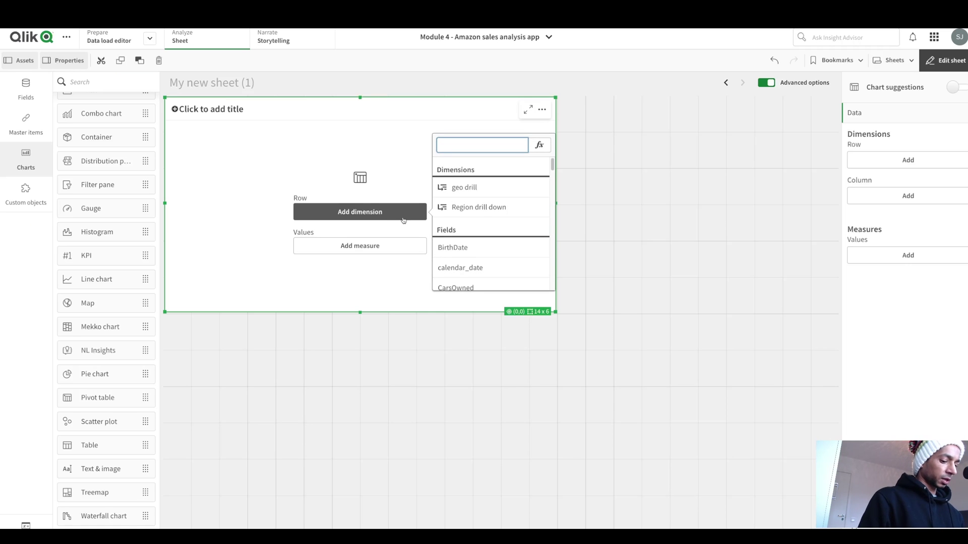
{"action": "type", "text": "Country"}
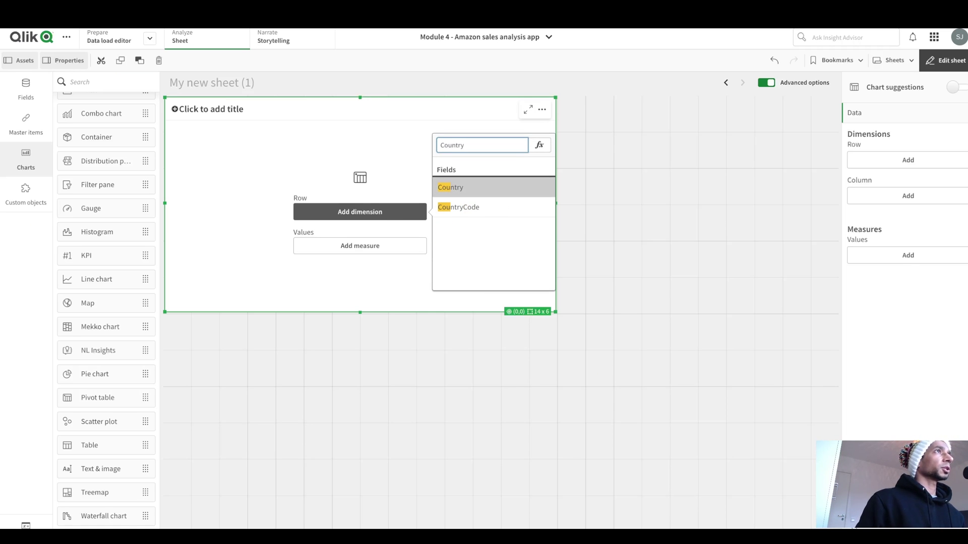
{"action": "key", "text": "Return"}
{"action": "left_click", "coordinate": [897, 187]}
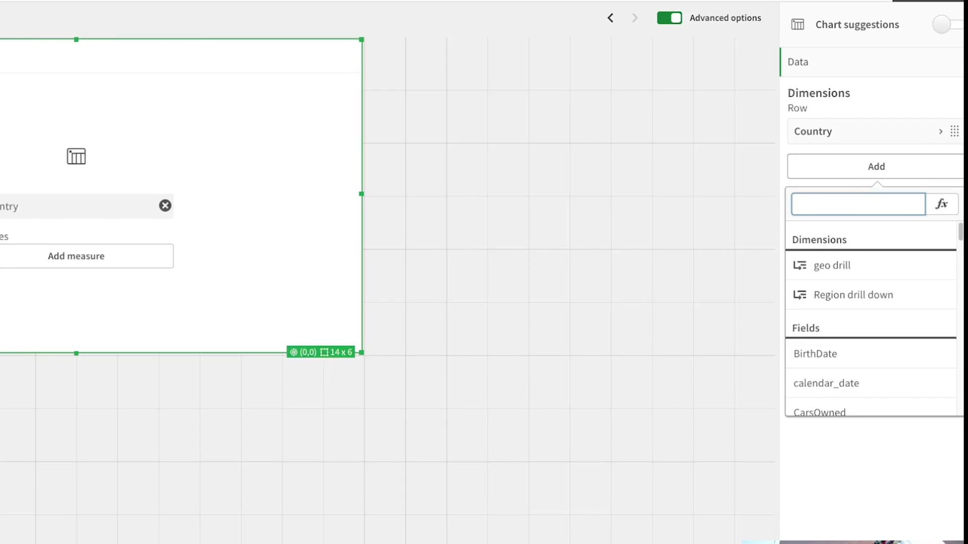
{"action": "type", "text": "city"}
{"action": "key", "text": "Return"}
Step: Add the sales measure to the pivot table and widen the table to 23 grid columns
{"action": "left_click", "coordinate": [76, 281]}
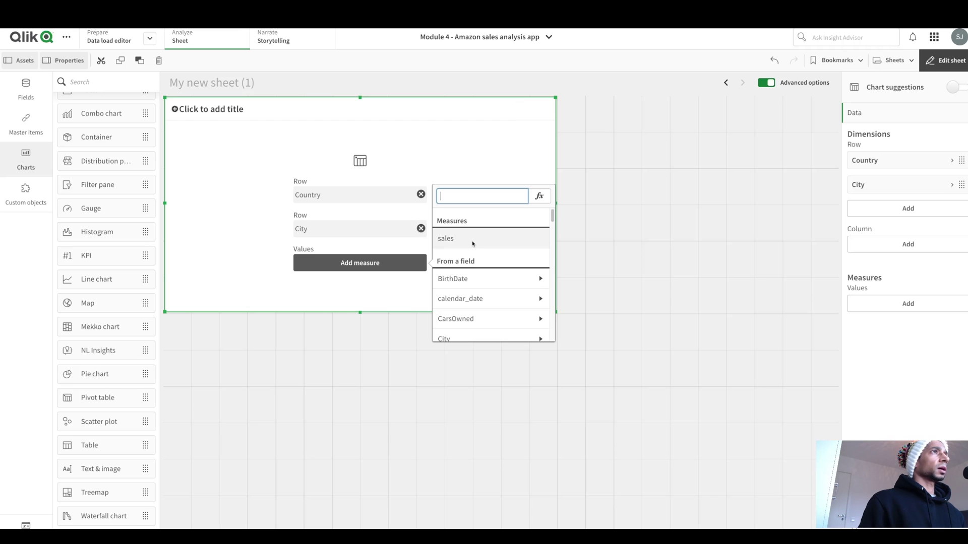
{"action": "left_click", "coordinate": [474, 244]}
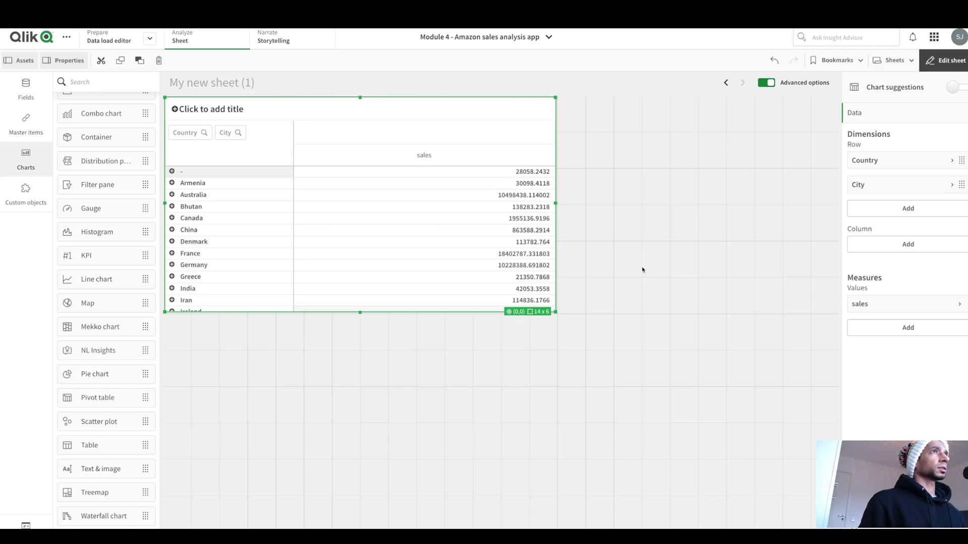
{"action": "left_click_drag", "start_coordinate": [556, 308], "coordinate": [808, 308]}
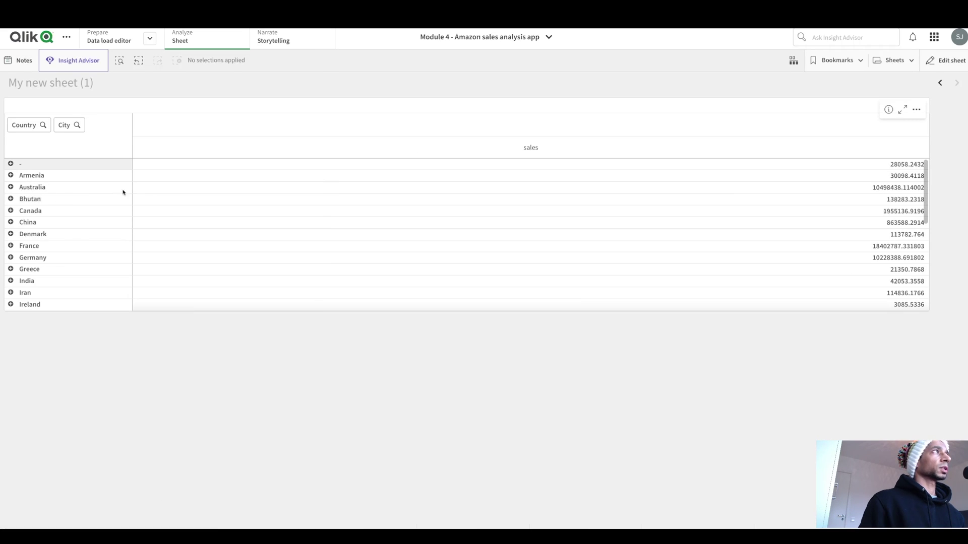
Step: Start a background color expression for the sales measure with the If and Dimensionality functions
{"action": "left_click", "coordinate": [940, 60]}
{"action": "left_click", "coordinate": [851, 316]}
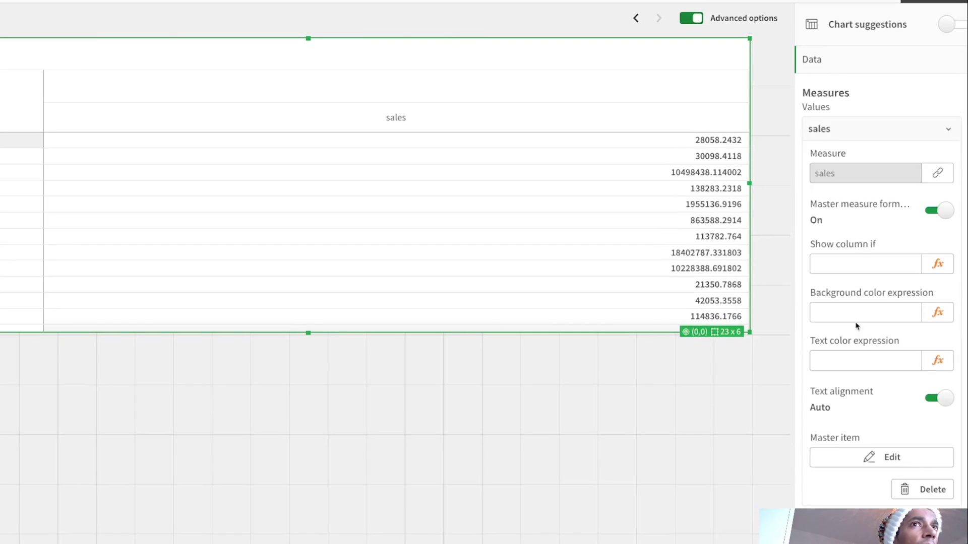
{"action": "left_click", "coordinate": [944, 305]}
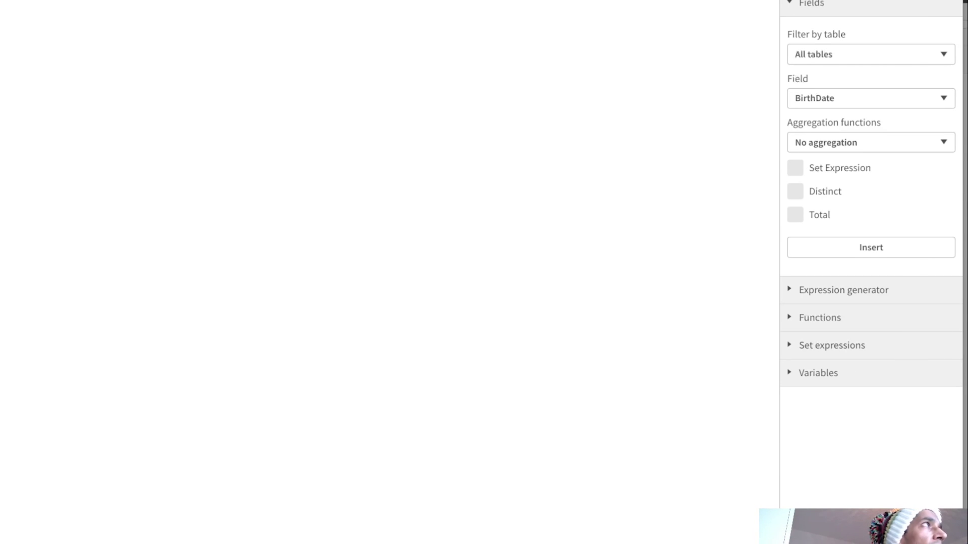
{"action": "type", "text": "If"}
{"action": "type", "text": "("}
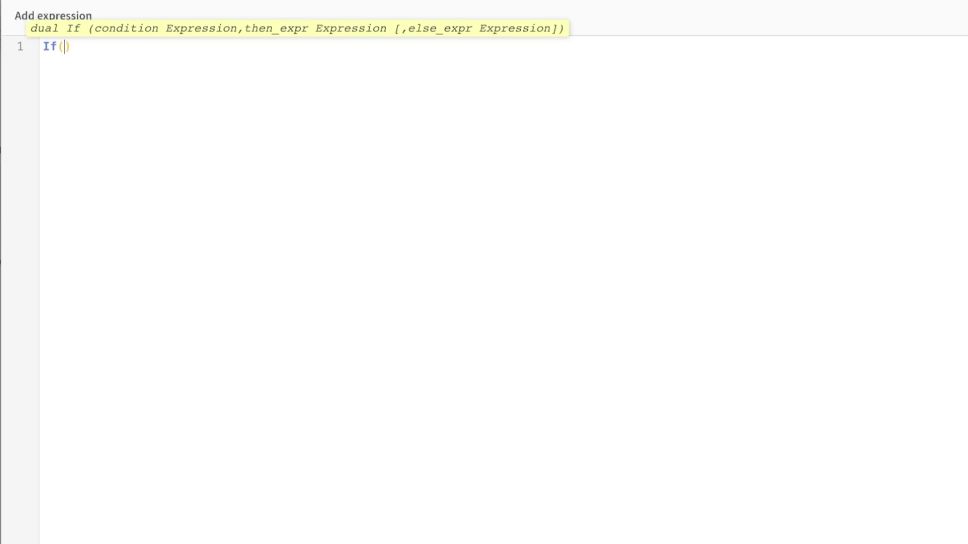
{"action": "type", "text": "dimen"}
{"action": "key", "text": "Return"}
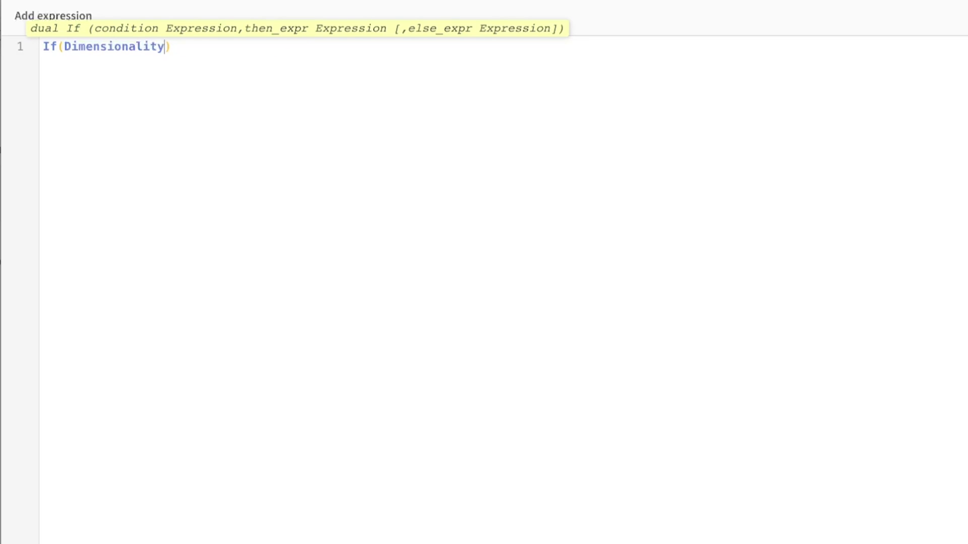
{"action": "type", "text": "="}
{"action": "key", "text": "BackSpace"}
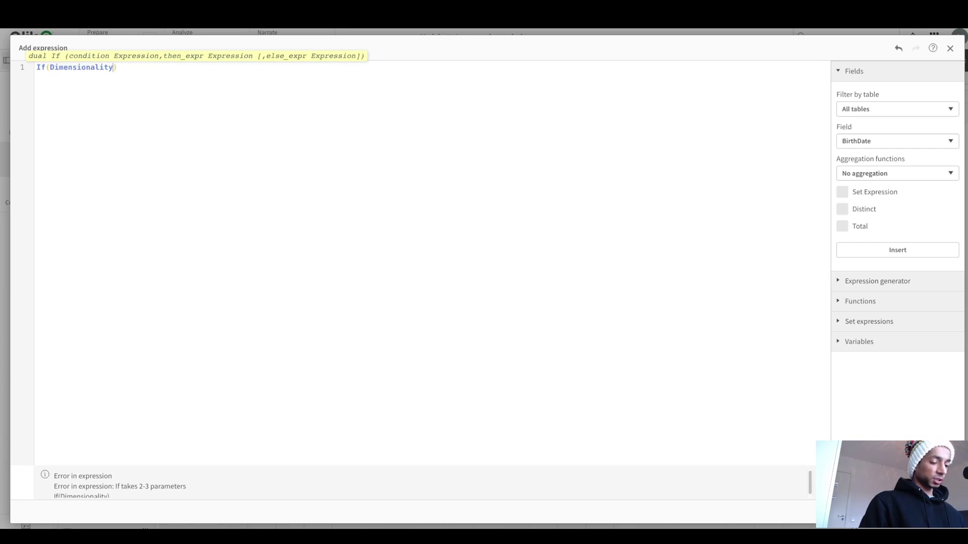
Step: Complete the first condition as Dimensionality()= 1 and sum(SalesAmount)>1000000, returning green()
{"action": "type", "text": "()= 1 and sum()"}
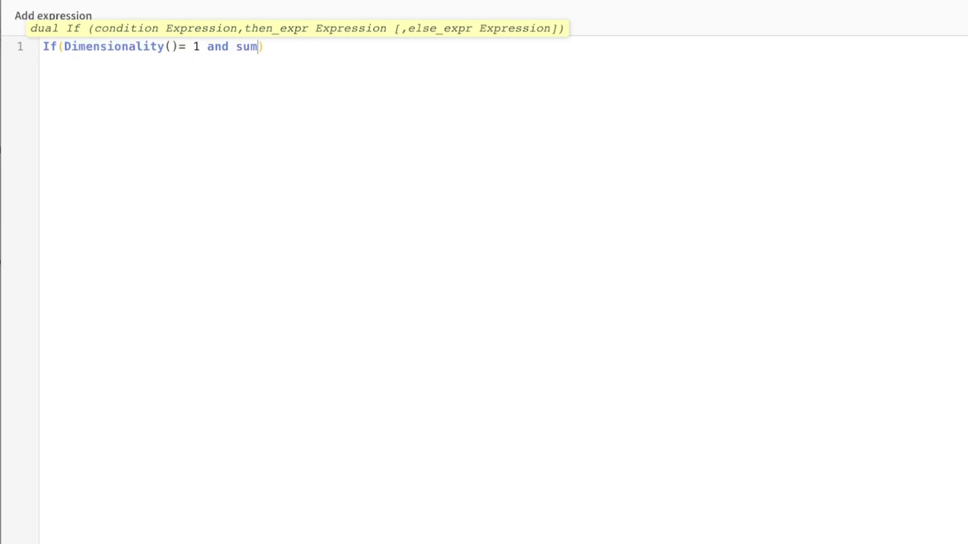
{"action": "key", "text": "Left"}
{"action": "type", "text": "SalesAmount"}
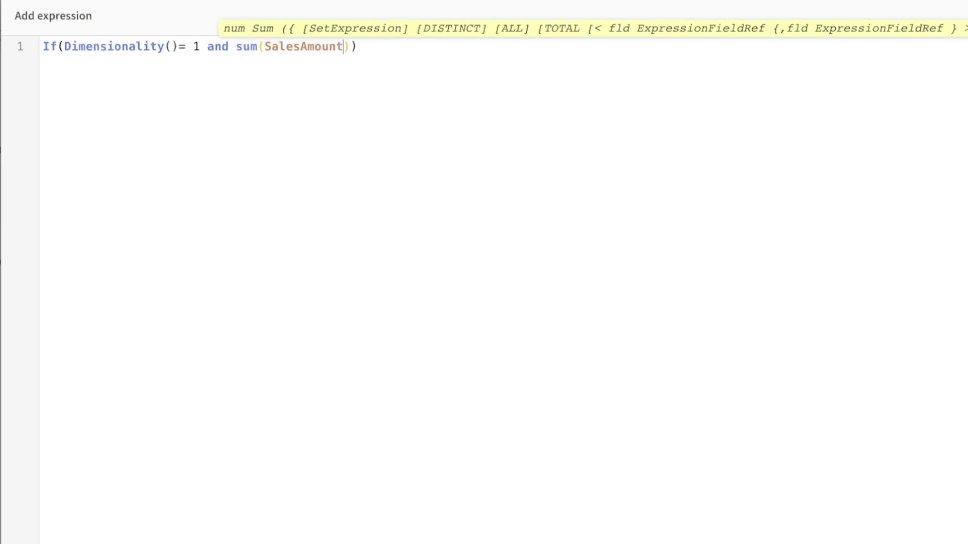
{"action": "key", "text": "Right"}
{"action": "type", "text": ">1000000"}
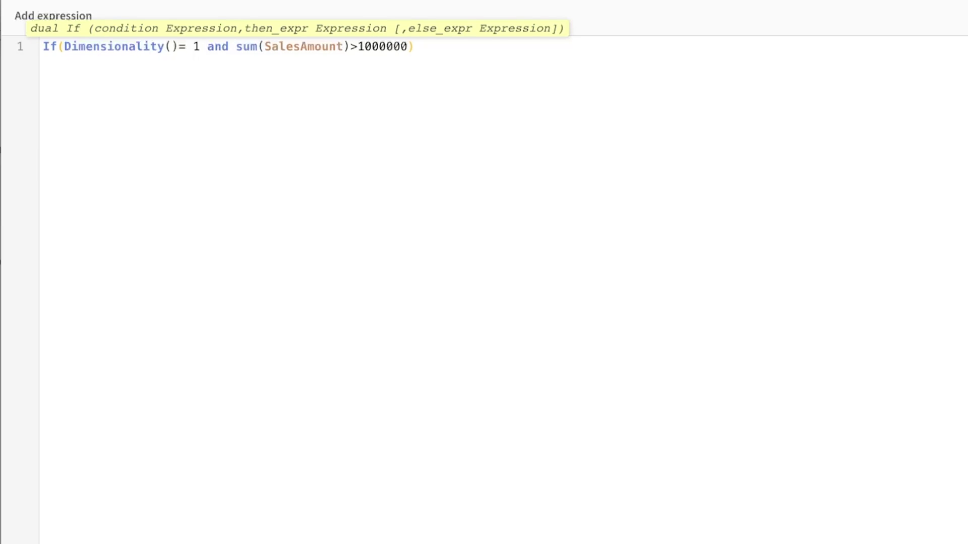
{"action": "type", "text": ", "}
{"action": "type", "text": "green"}
{"action": "type", "text": "(), "}
Step: Nest a second if as the else part of the expression, testing for Dimensionality()=2
{"action": "type", "text": "if(Dimension"}
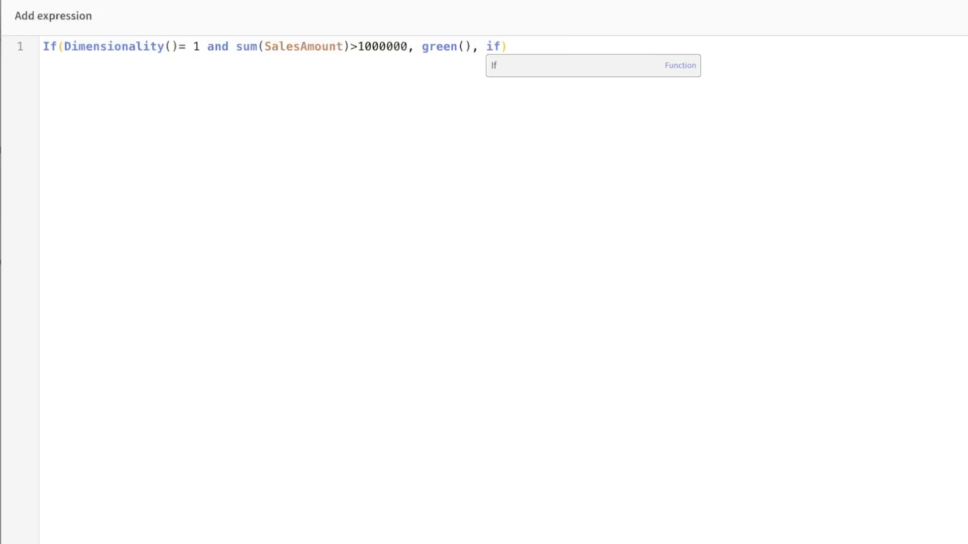
{"action": "key", "text": "Return"}
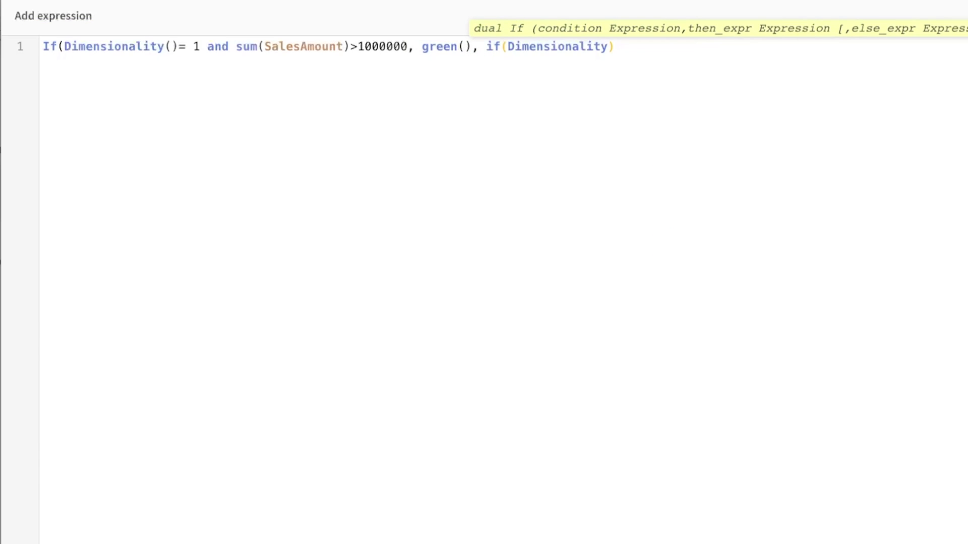
{"action": "type", "text": "()"}
{"action": "type", "text": "="}
{"action": "type", "text": "2"}
{"action": "type", "text": ","}
{"action": "key", "text": "BackSpace"}
{"action": "key", "text": "BackSpace"}
Step: Finish the nested condition with and sum(SalesAmount)>1000000, returning Yellow(), and close both if functions
{"action": "type", "text": "and sum(SalesAmount)"}
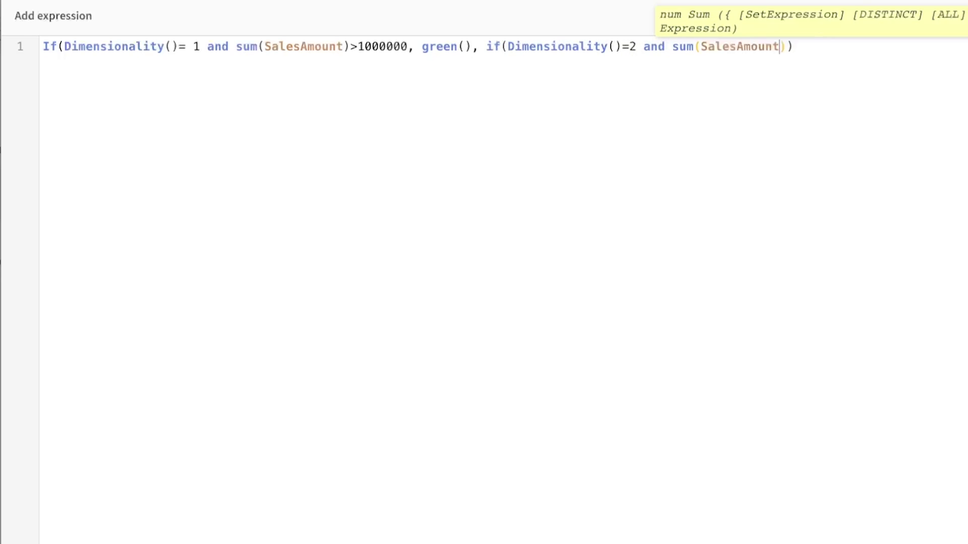
{"action": "type", "text": ">1000000, "}
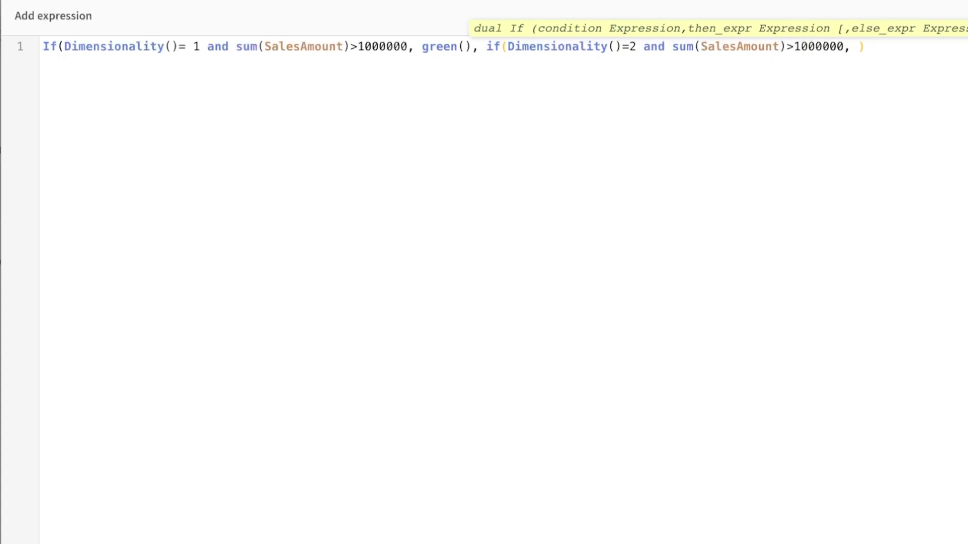
{"action": "type", "text": "yello"}
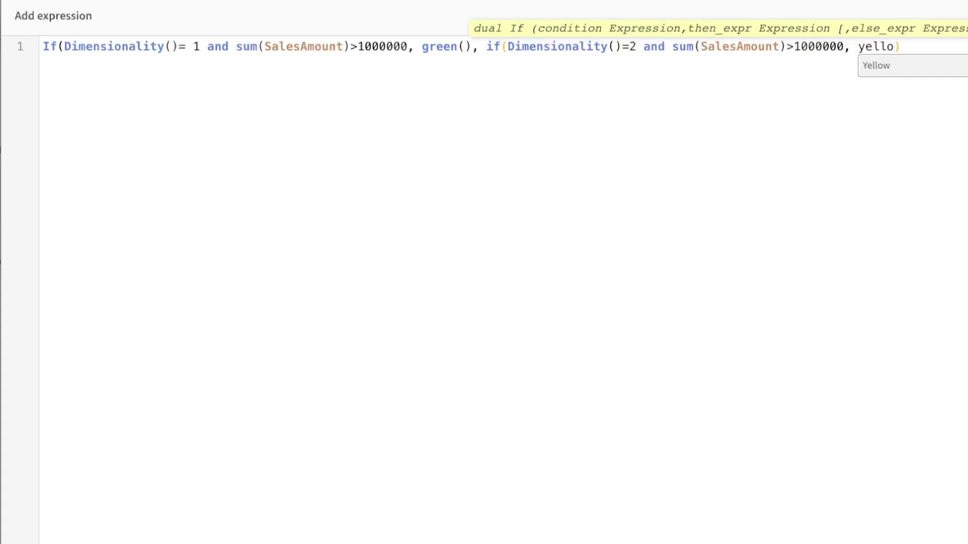
{"action": "key", "text": "Return"}
{"action": "type", "text": "())"}
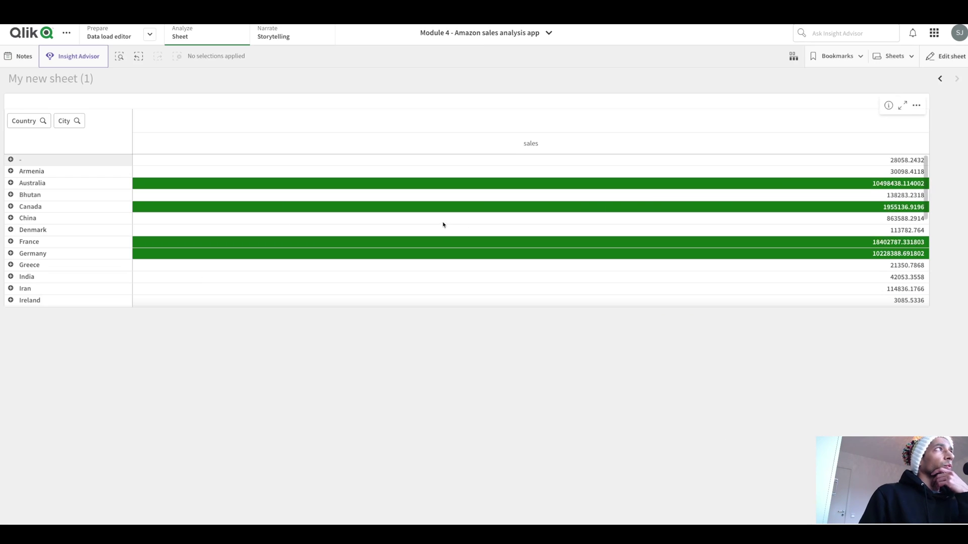
Step: Look through the coloured country rows and expand Australia to check the colouring of its cities
{"action": "scroll", "coordinate": [443, 225], "scroll_direction": "down", "scroll_amount": 10}
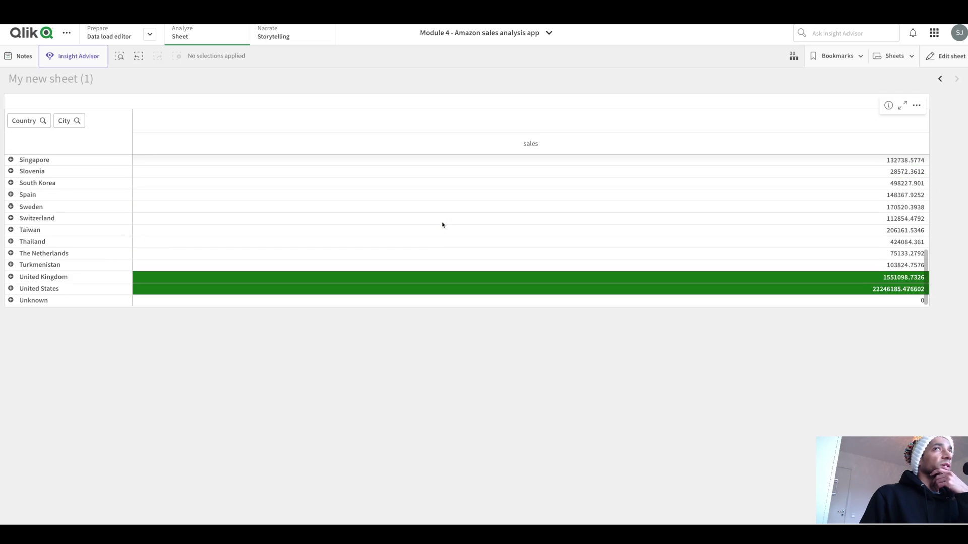
{"action": "scroll", "coordinate": [443, 225], "scroll_direction": "up", "scroll_amount": 10}
{"action": "left_click", "coordinate": [11, 183]}
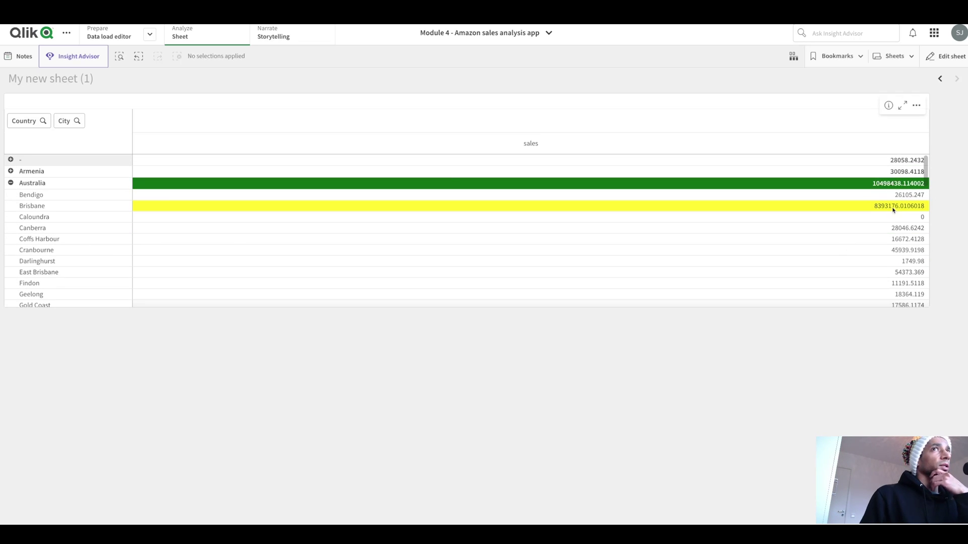
Step: Paste a copy of the pivot table below the original and open the copy's data settings
{"action": "left_click", "coordinate": [946, 55]}
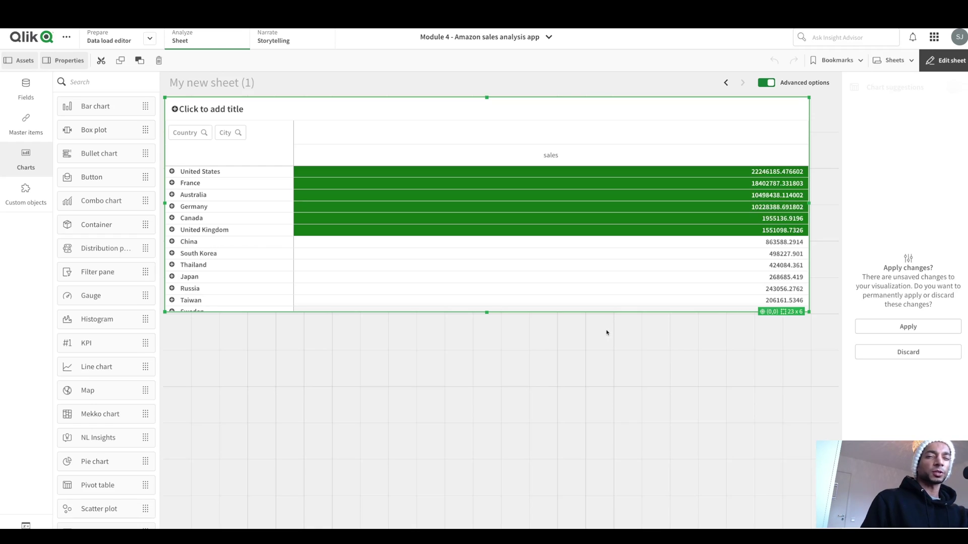
{"action": "key", "text": "ctrl+v"}
{"action": "left_click", "coordinate": [854, 112]}
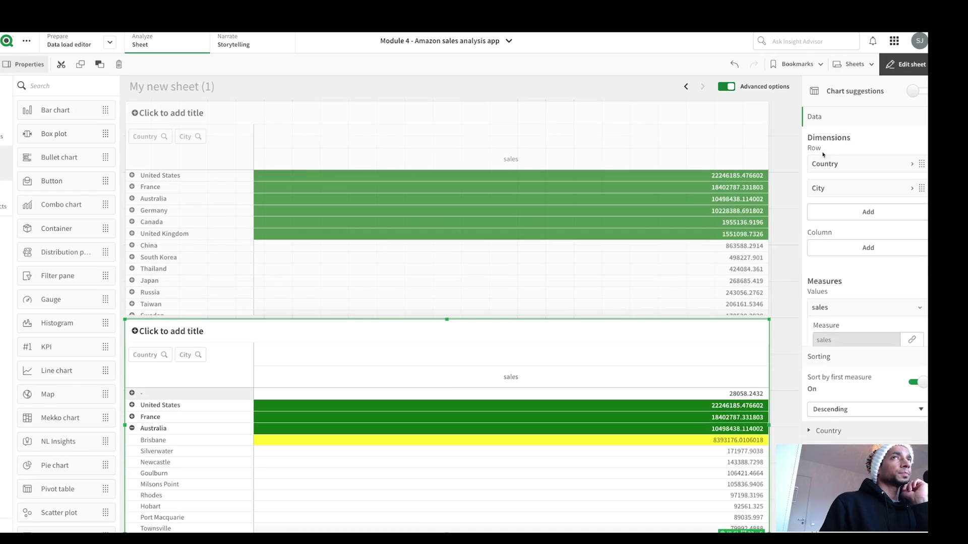
Step: Remove the >1000000 threshold from the first condition of the copied table's background color expression
{"action": "left_click", "coordinate": [945, 446]}
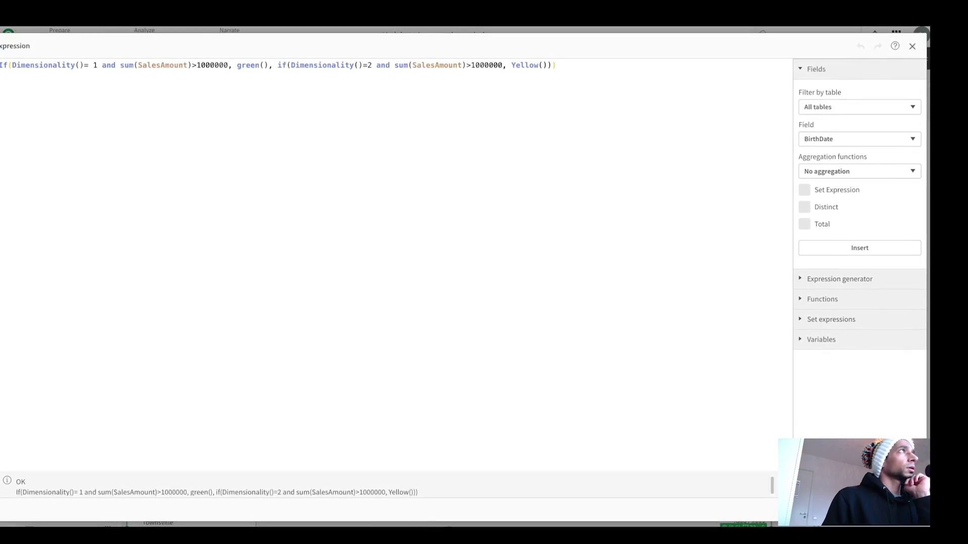
{"action": "left_click", "coordinate": [132, 62]}
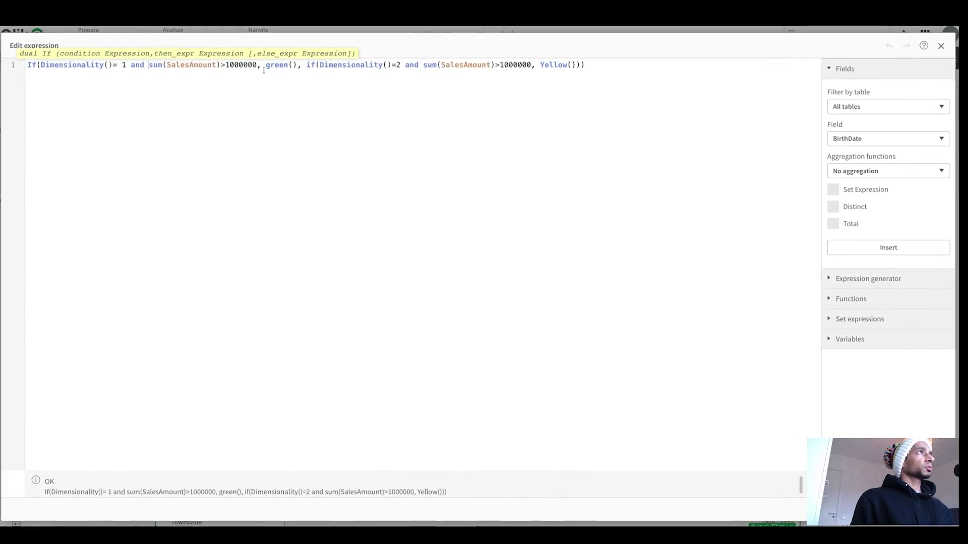
{"action": "left_click_drag", "start_coordinate": [254, 64], "coordinate": [219, 64]}
{"action": "key", "text": "BackSpace"}
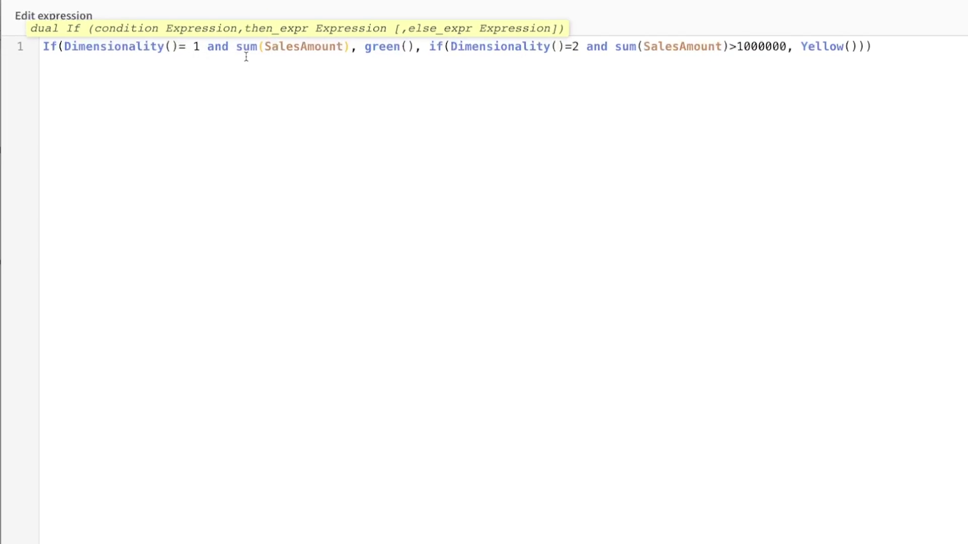
Step: Wrap the first sum(SalesAmount) in the Rank function, giving Rank(sum(SalesAmount))
{"action": "type", "text": "Rank("}
{"action": "key", "text": "Right"}
{"action": "key", "text": "Right"}
{"action": "key", "text": "Right"}
{"action": "key", "text": "Right"}
{"action": "key", "text": "Right"}
{"action": "key", "text": "Right"}
{"action": "key", "text": "Right"}
{"action": "key", "text": "Right"}
{"action": "key", "text": "Right"}
{"action": "key", "text": "Right"}
{"action": "key", "text": "Right"}
{"action": "key", "text": "Right"}
{"action": "key", "text": "Right"}
{"action": "key", "text": "Right"}
{"action": "key", "text": "Right"}
{"action": "key", "text": "Right"}
{"action": "type", "text": ")"}
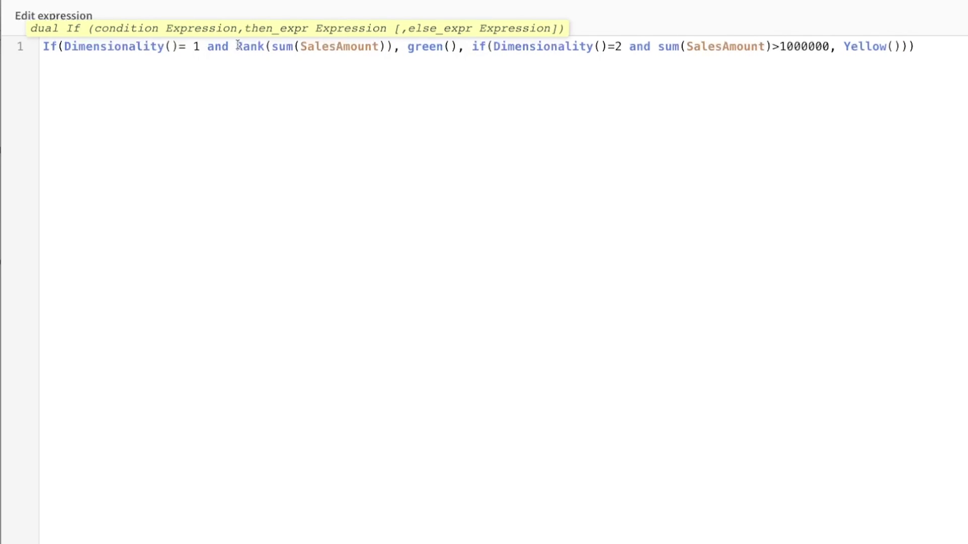
Step: Enclose the rank in an aggr function over Country and require the result to be <= 5
{"action": "type", "text": "aggr("}
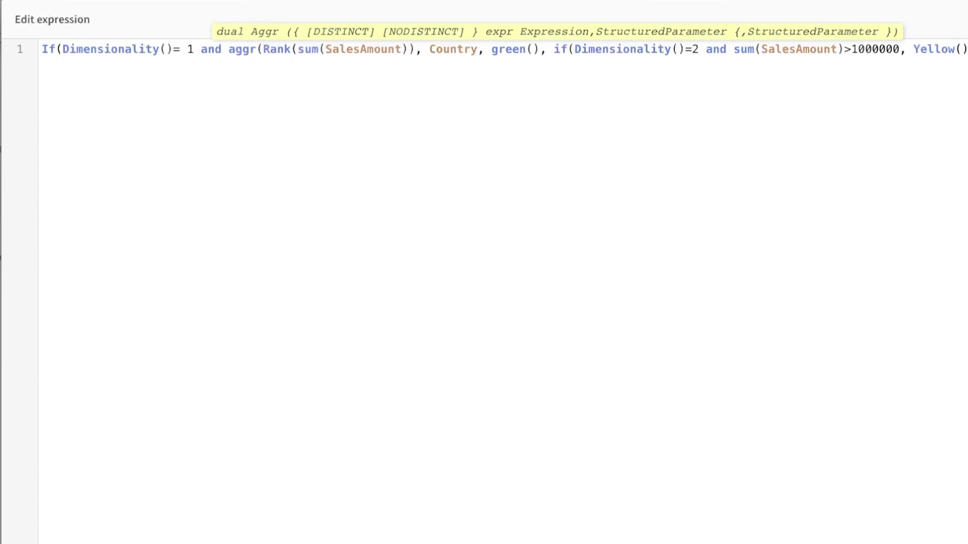
{"action": "type", "text": ")"}
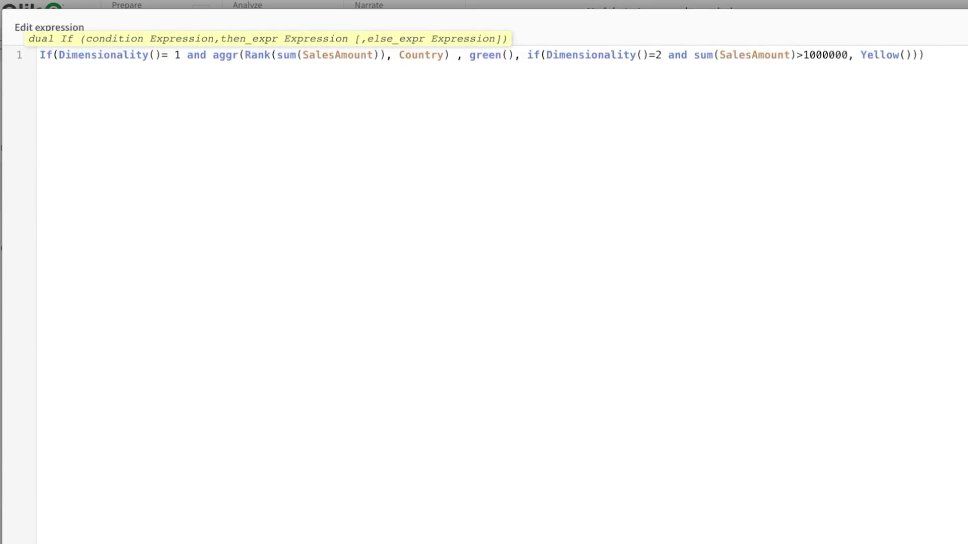
{"action": "type", "text": " <"}
{"action": "type", "text": "= 5"}
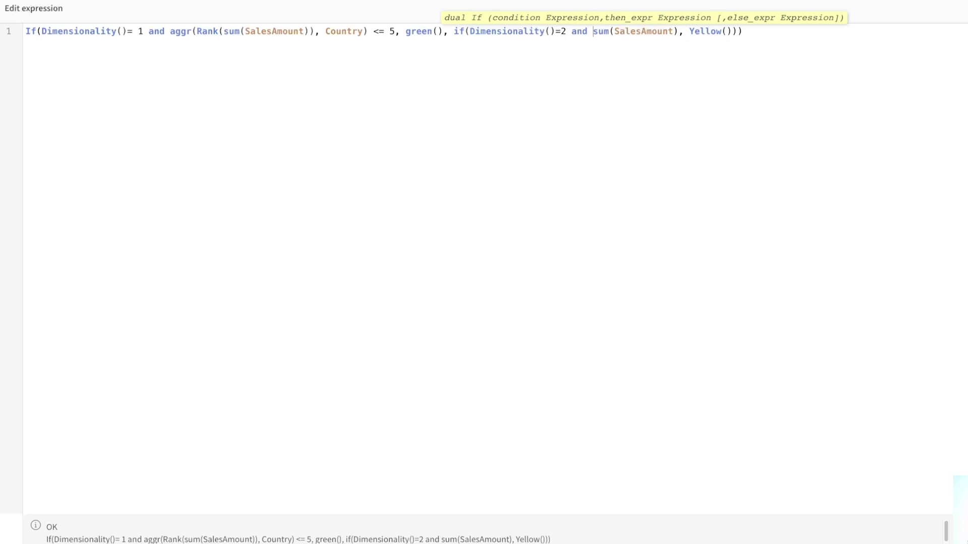
Step: Wrap the second condition's sum(SalesAmount) in Rank and begin an aggr function around it
{"action": "type", "text": "Rank("}
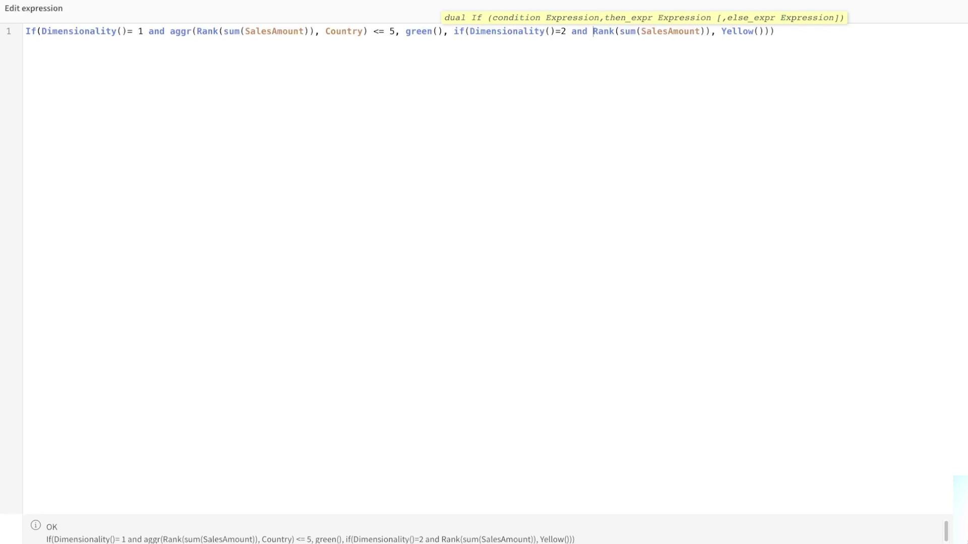
{"action": "type", "text": "g"}
{"action": "key", "text": "BackSpace"}
{"action": "type", "text": "aggr("}
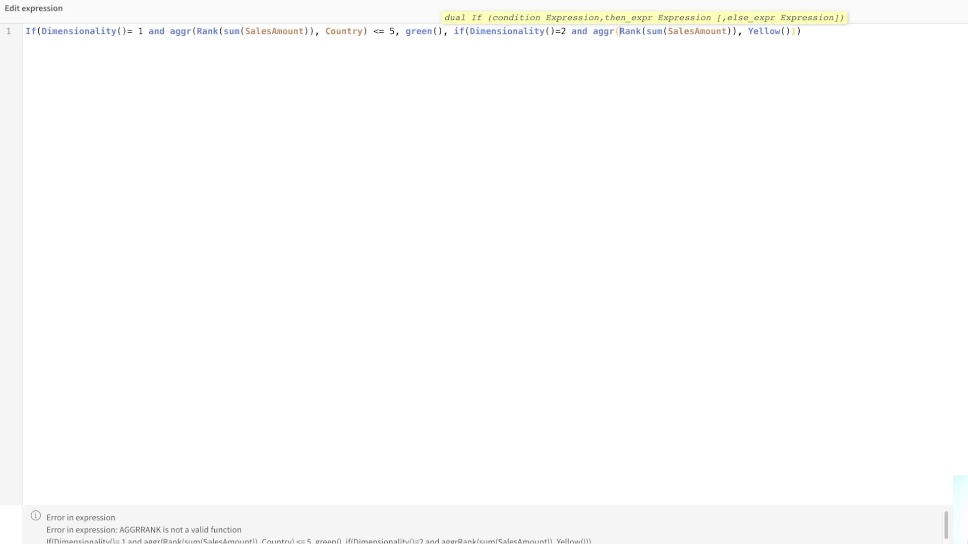
Step: Aggregate the second rank over Country and City with a result <=5, and expand France in the copied table
{"action": "left_click", "coordinate": [737, 32]}
{"action": "type", "text": ",country,"}
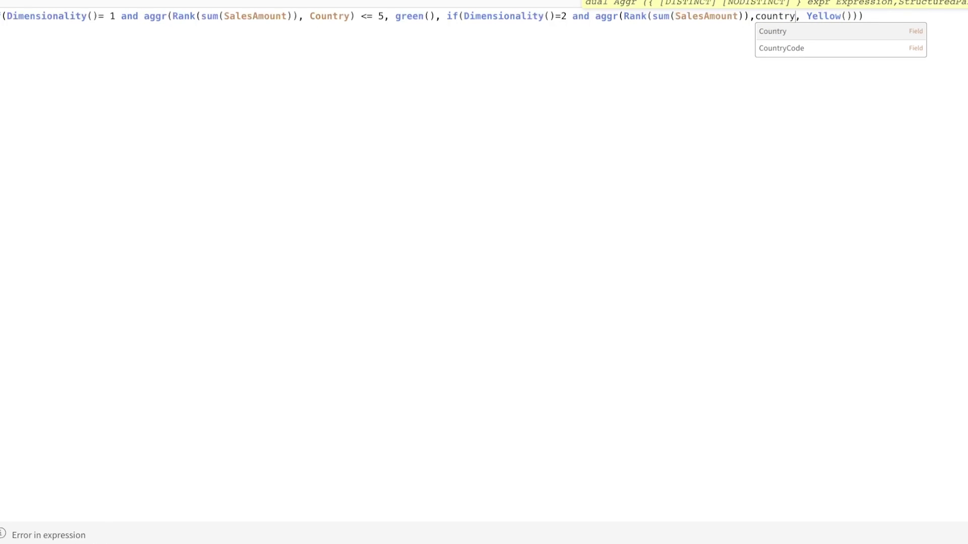
{"action": "type", "text": "ci"}
{"action": "key", "text": "BackSpace"}
{"action": "key", "text": "BackSpace"}
{"action": "key", "text": "Return"}
{"action": "type", "text": ",ci"}
{"action": "key", "text": "Return"}
{"action": "type", "text": ")"}
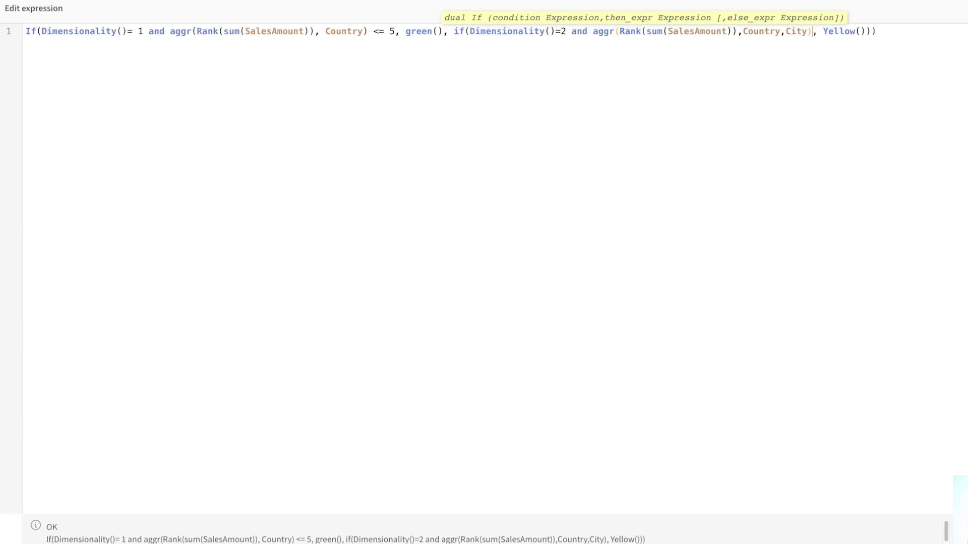
{"action": "type", "text": "<=1"}
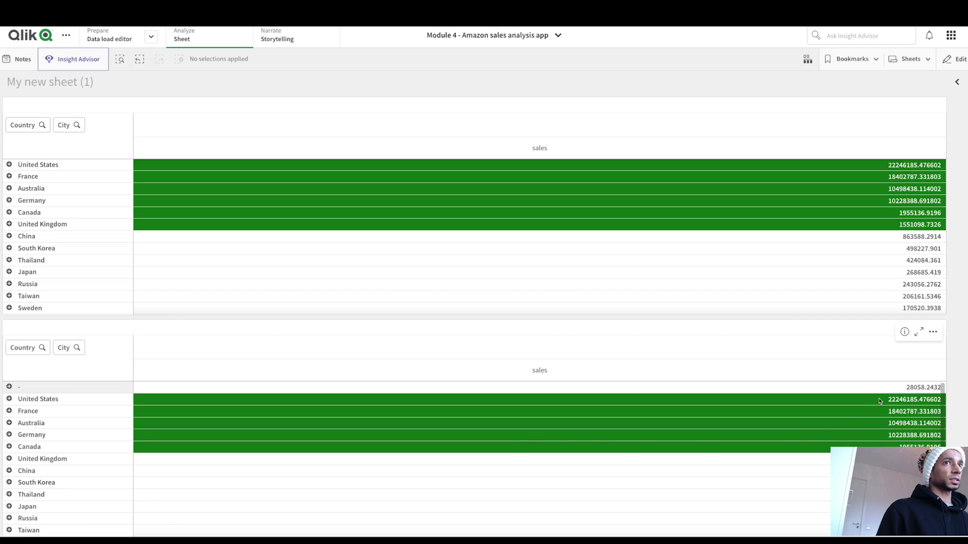
{"action": "left_click", "coordinate": [9, 410]}
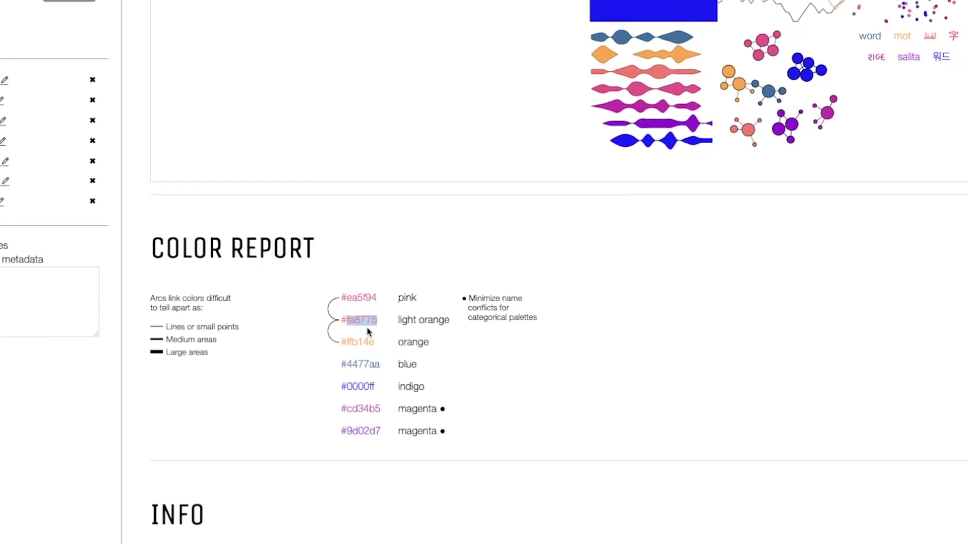
Step: On the color palette website, select the light orange code #fa8775 in the Color Report
{"action": "left_click", "coordinate": [370, 324]}
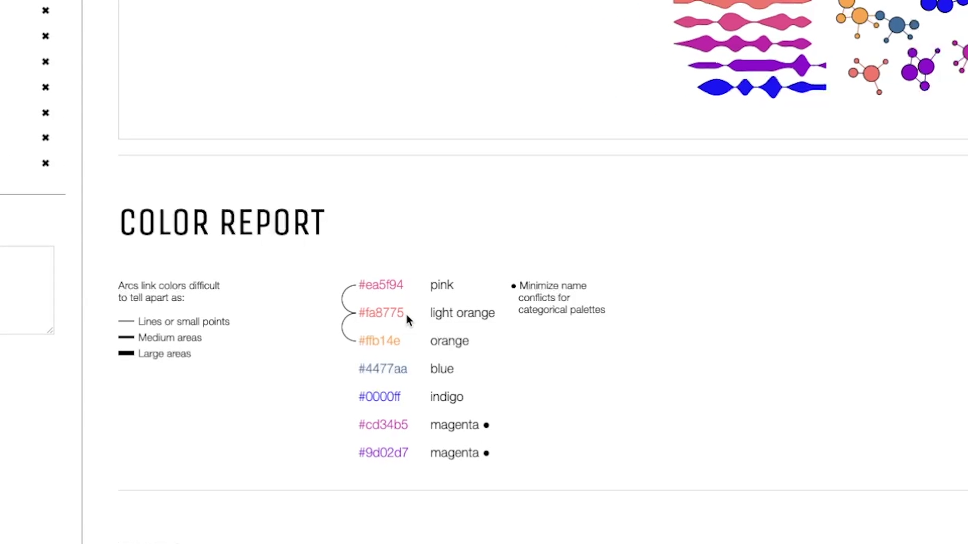
{"action": "left_click_drag", "start_coordinate": [358, 313], "coordinate": [406, 364]}
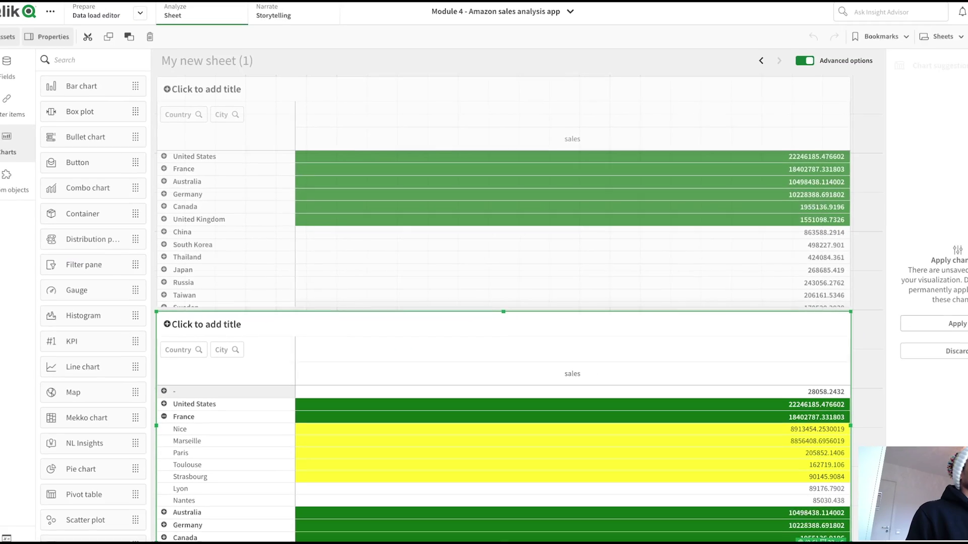
Step: Apply the pending chart changes and replace green() in the copied table's background color expression with '#fa8775'
{"action": "left_click", "coordinate": [952, 324]}
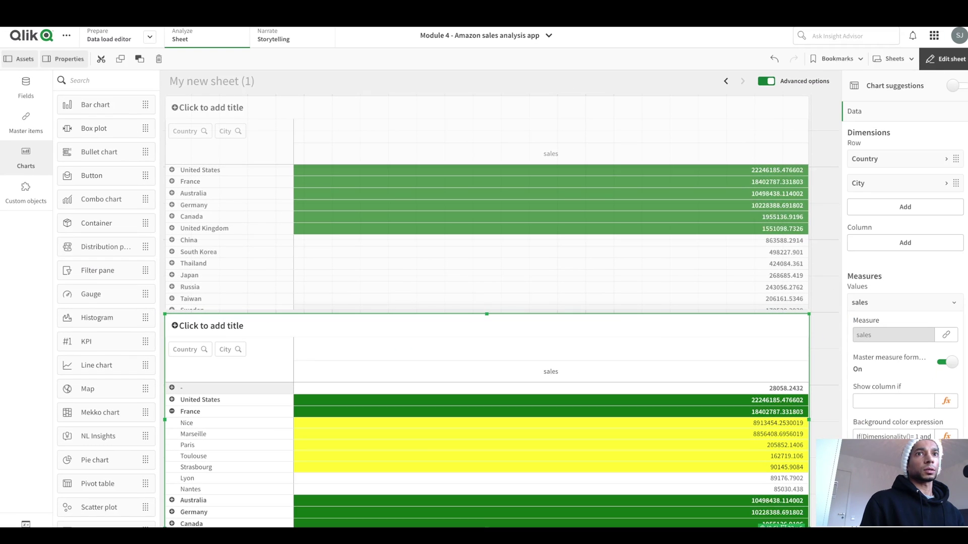
{"action": "left_click", "coordinate": [946, 435]}
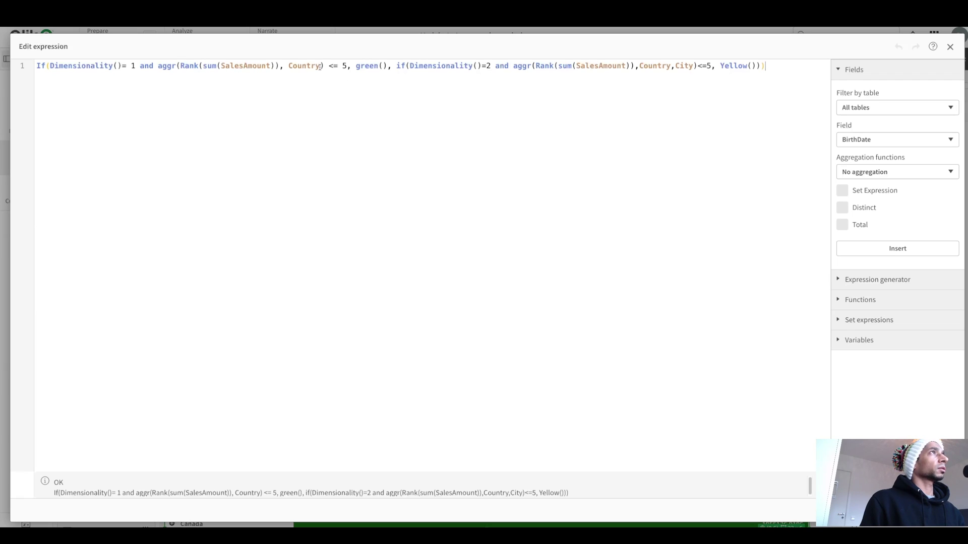
{"action": "double_click", "coordinate": [367, 66]}
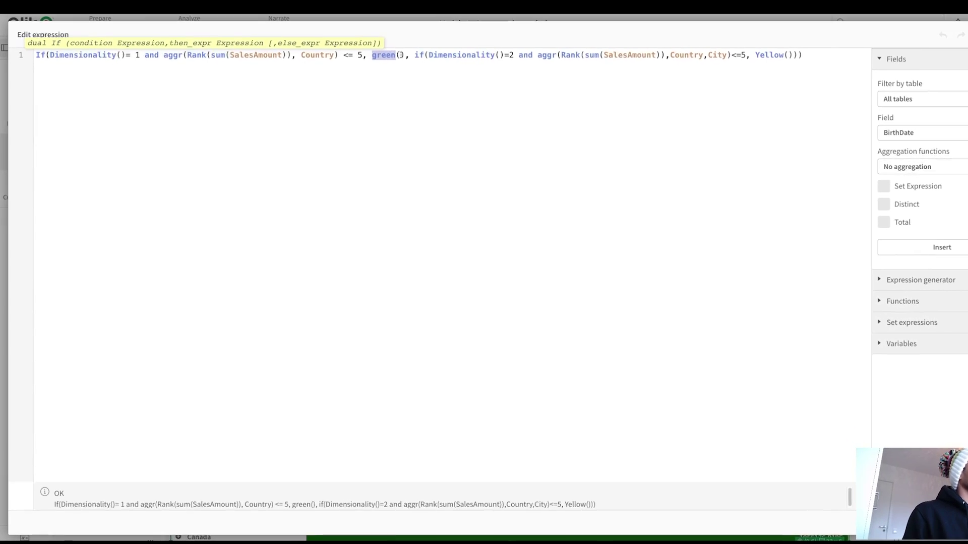
{"action": "key", "text": "BackSpace"}
{"action": "key", "text": "Delete"}
{"action": "key", "text": "Delete"}
{"action": "type", "text": "'"}
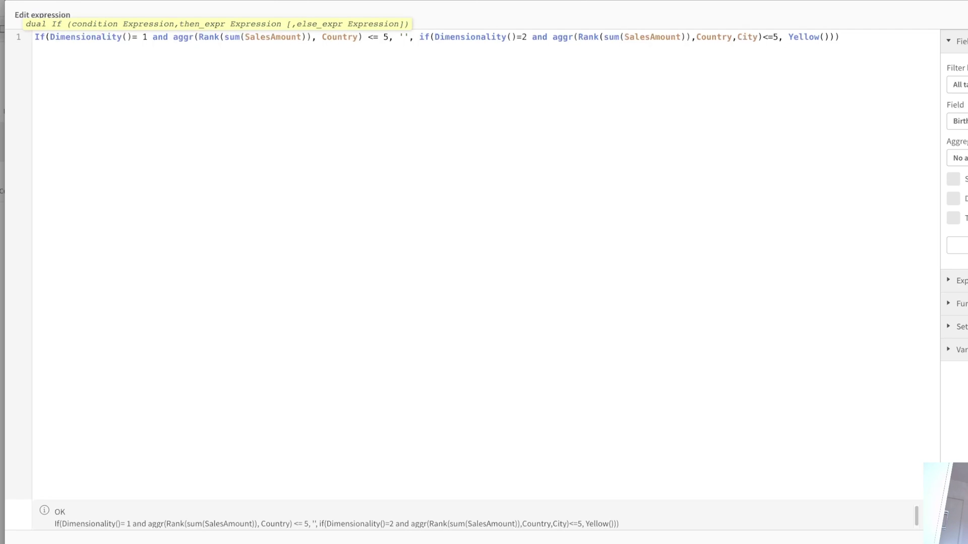
{"action": "type", "text": "#fa8775"}
{"action": "left_click_drag", "start_coordinate": [399, 37], "coordinate": [447, 37]}
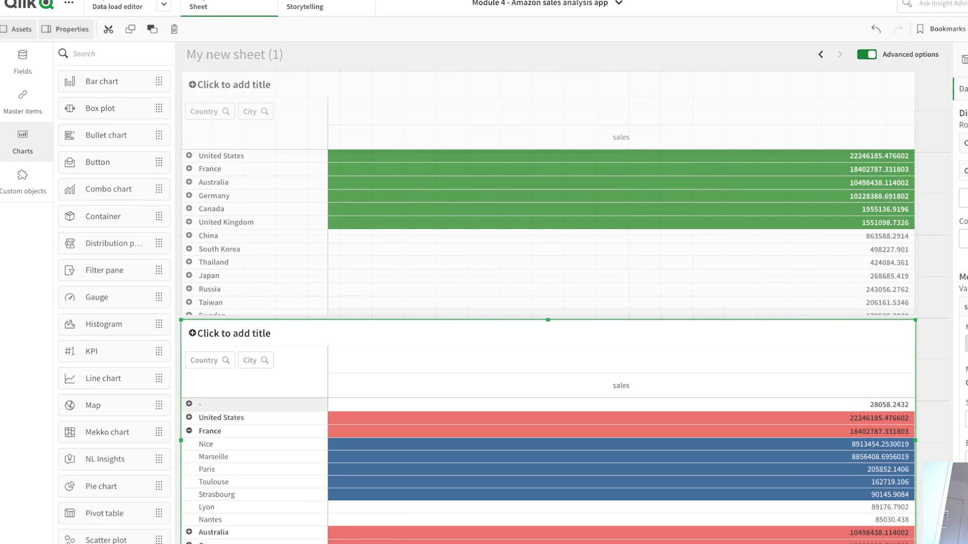
Step: Expand France in the copied table outside edit mode and examine the background colors of its cities
{"action": "left_click", "coordinate": [765, 205]}
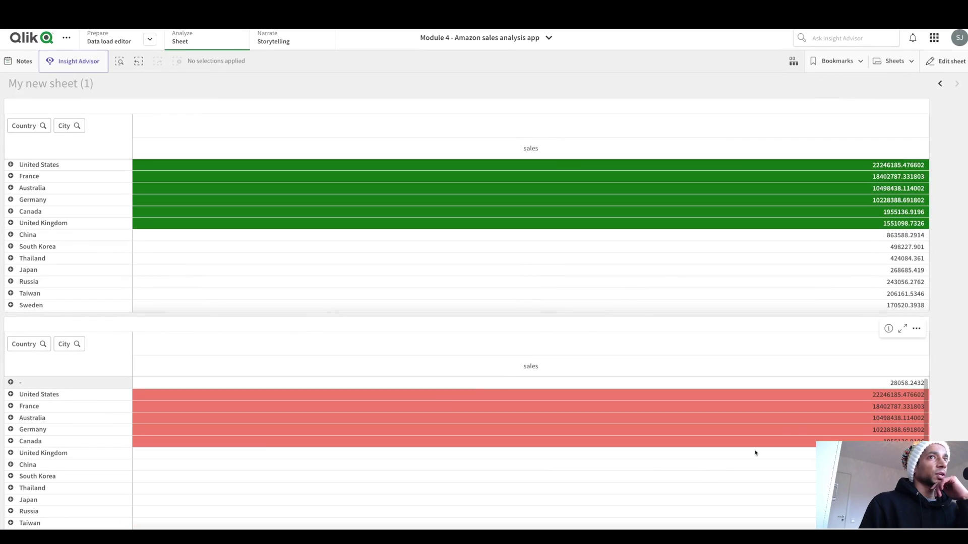
{"action": "left_click", "coordinate": [10, 406]}
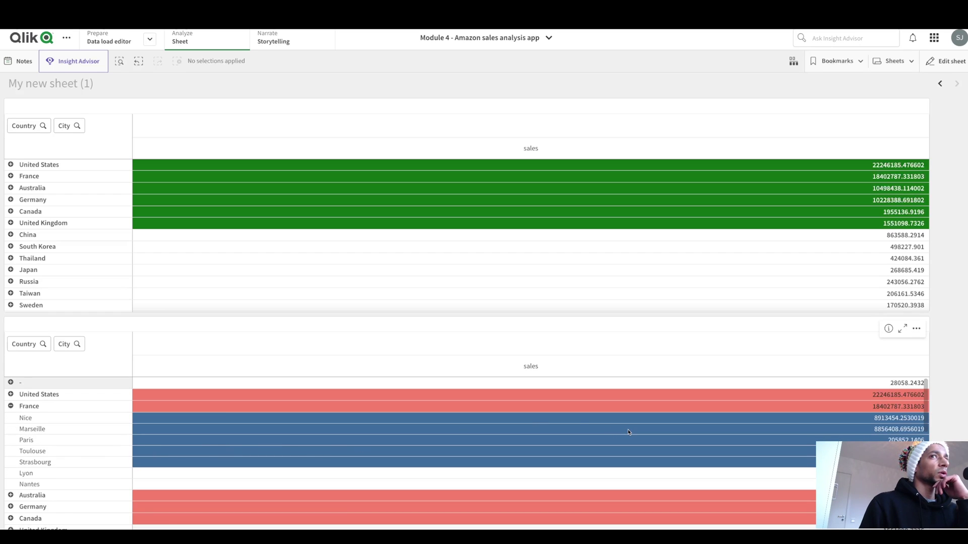
{"action": "scroll", "coordinate": [628, 432], "scroll_direction": "down", "scroll_amount": 1}
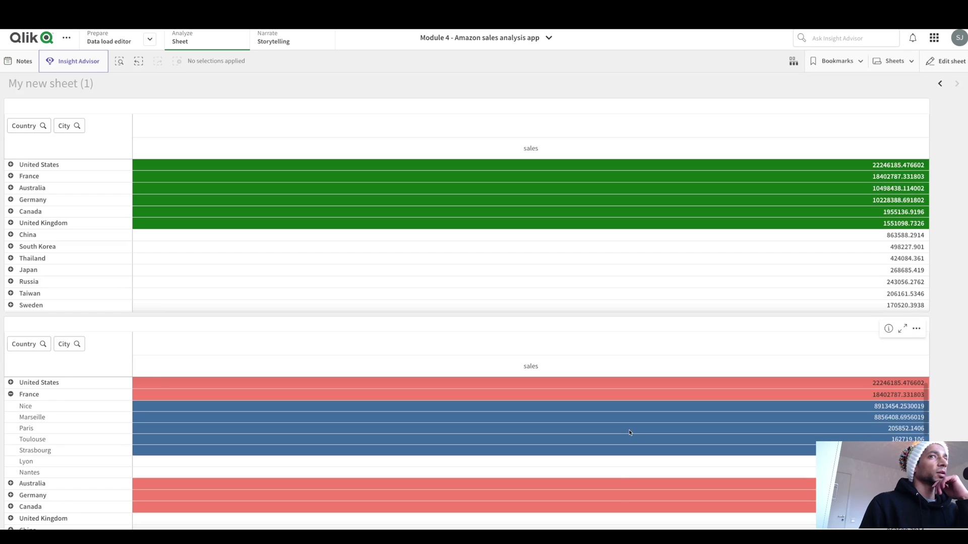
Step: Return the sheet to editing and delete the original pivot table above the copy
{"action": "left_click", "coordinate": [945, 61]}
{"action": "right_click", "coordinate": [607, 246]}
{"action": "left_click", "coordinate": [640, 316]}
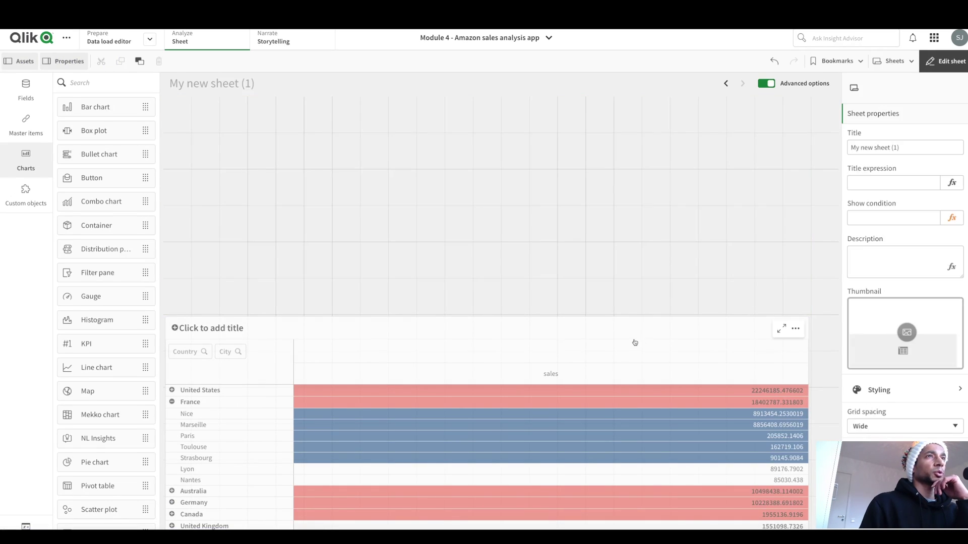